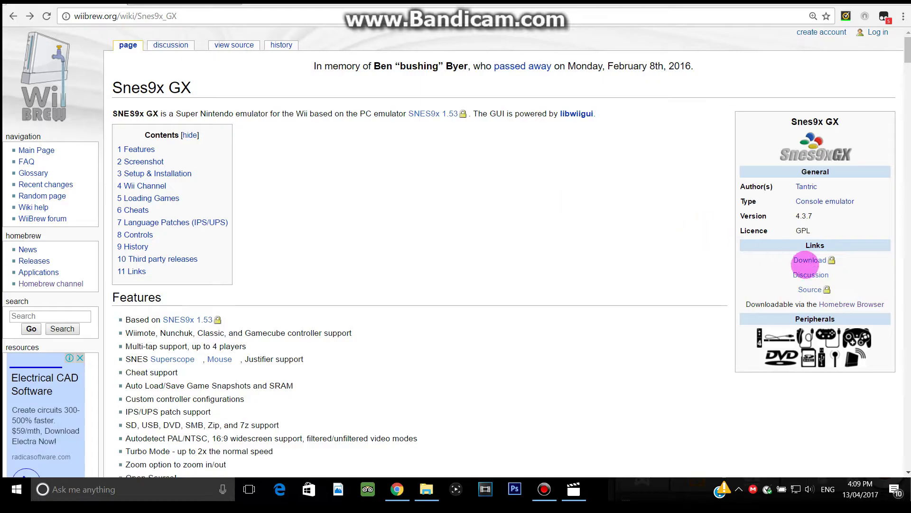
Download the Snes9x GX 4.3.7 zip from the emulator's release page.
click(810, 261)
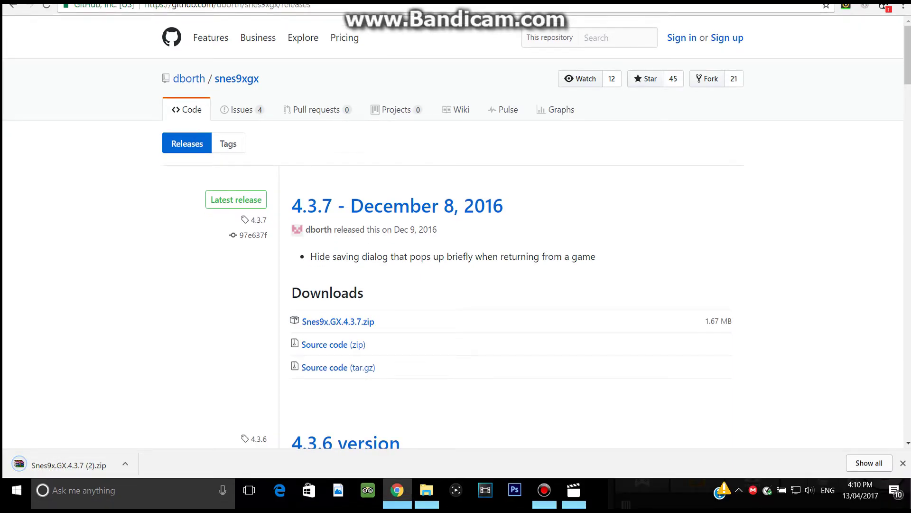
Switch to the Emuparadise SNES ROMs page and open Super Mario Kart (USA) from the most downloaded games.
key(ctrl+Tab)
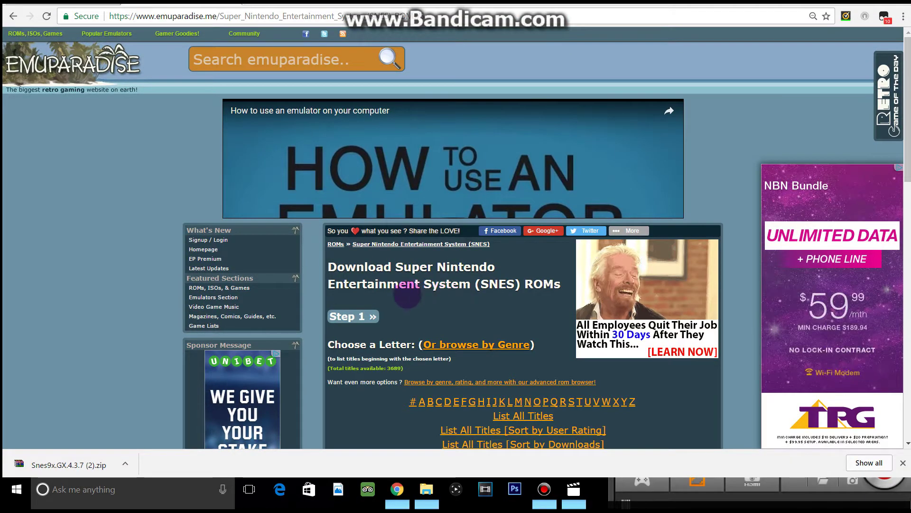
scroll(407, 294, down, 7)
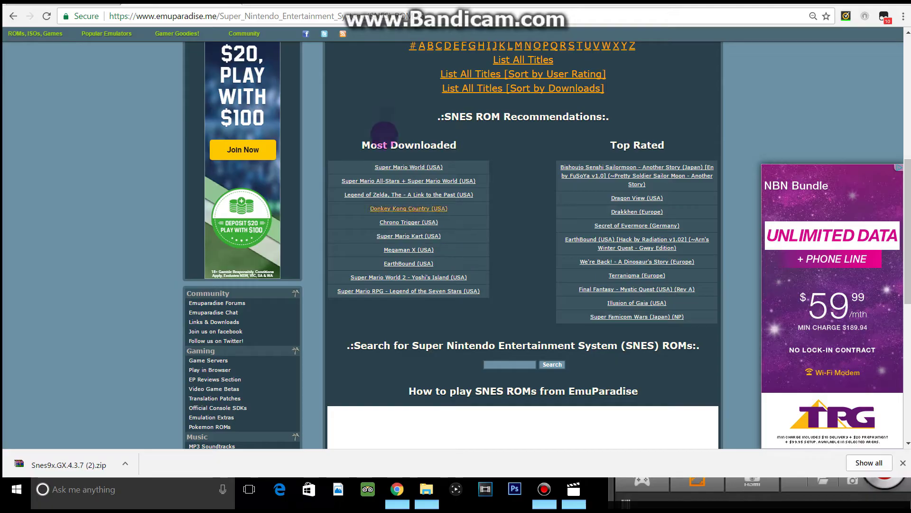
click(427, 236)
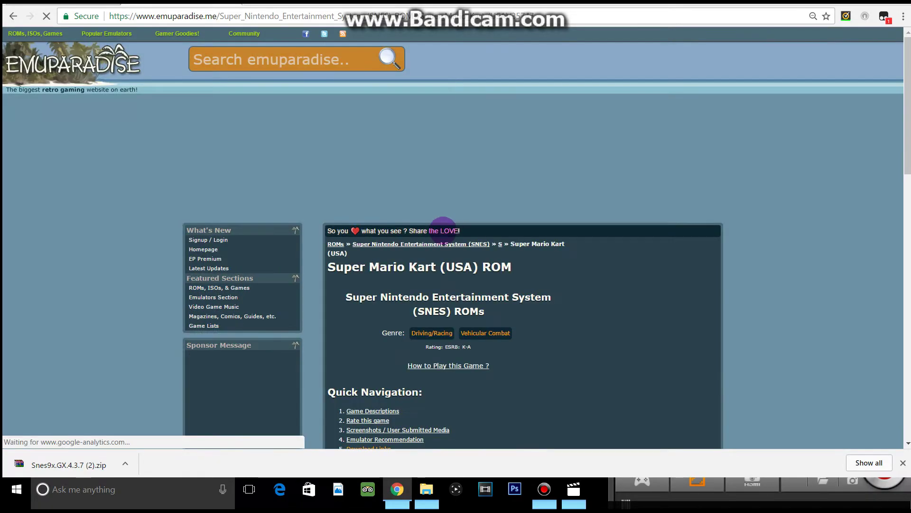
Go to the game's download links and download the Super Mario Kart (USA) ROM directly.
scroll(443, 382, down, 3)
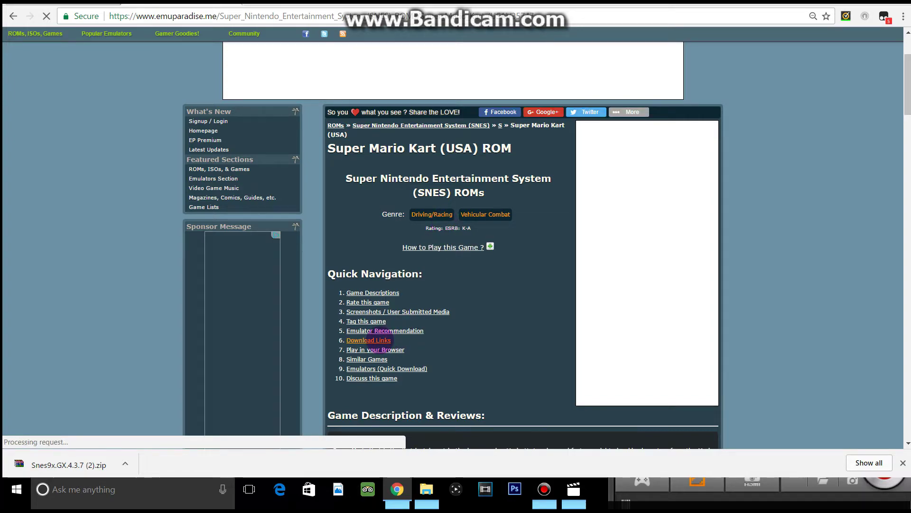
click(377, 340)
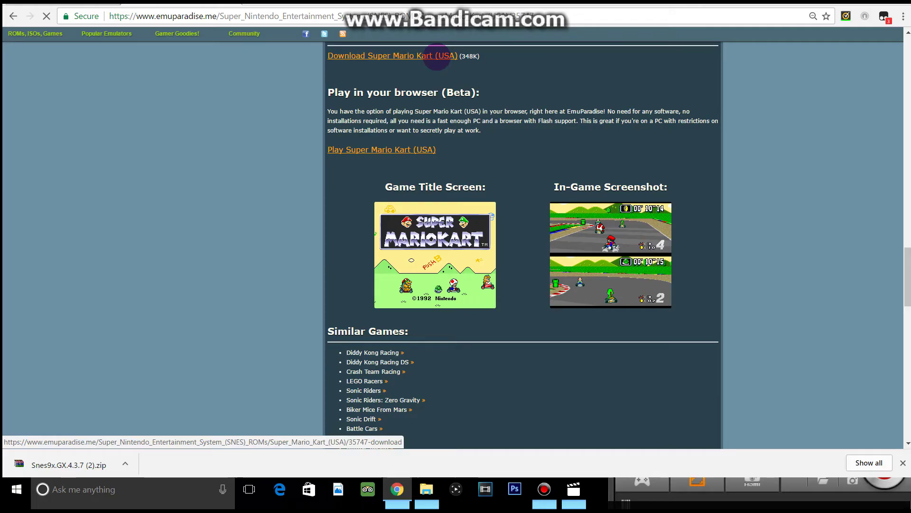
click(437, 56)
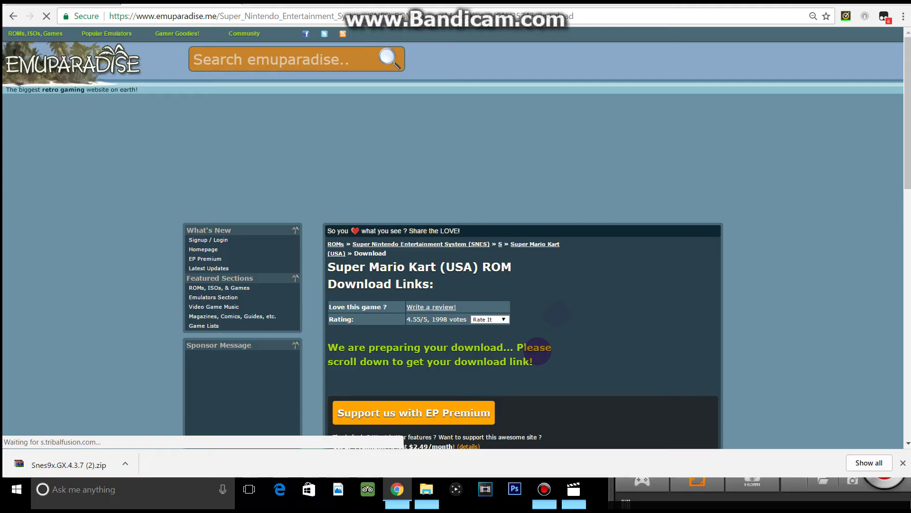
scroll(565, 301, down, 5)
scroll(565, 301, down, 1)
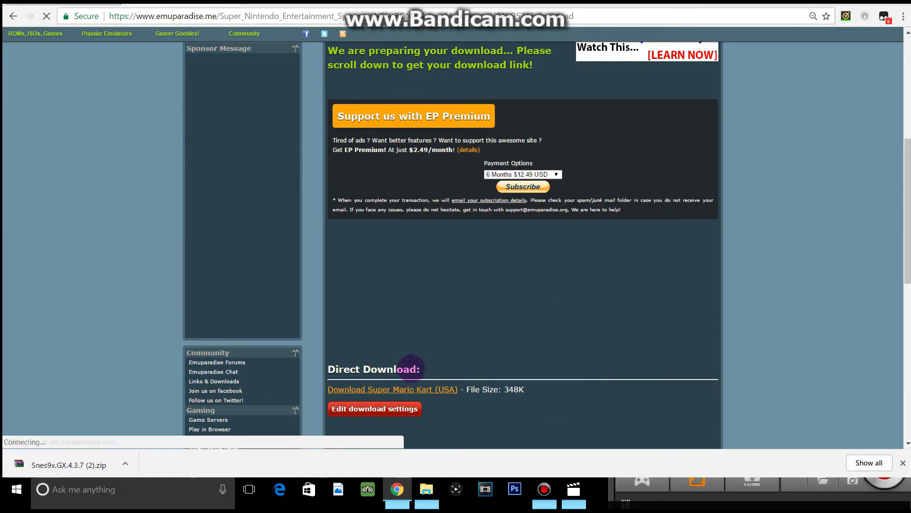
scroll(433, 382, down, 1)
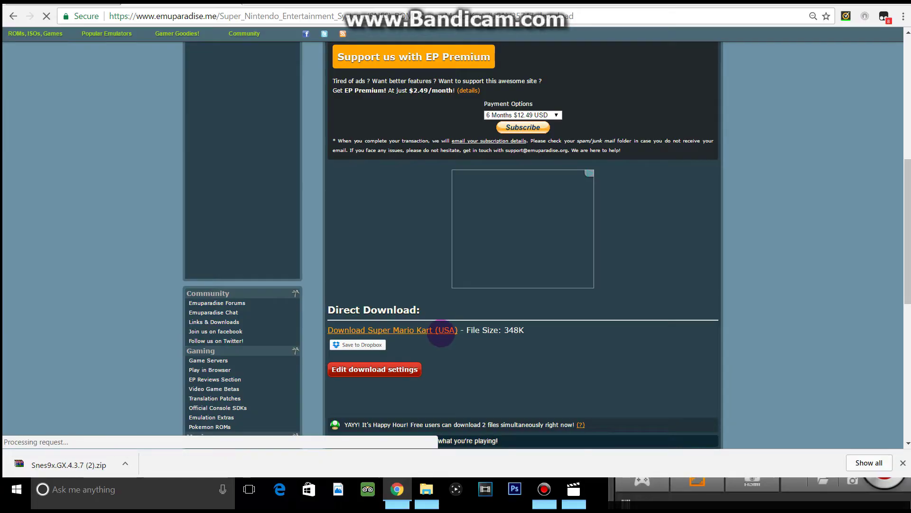
click(429, 331)
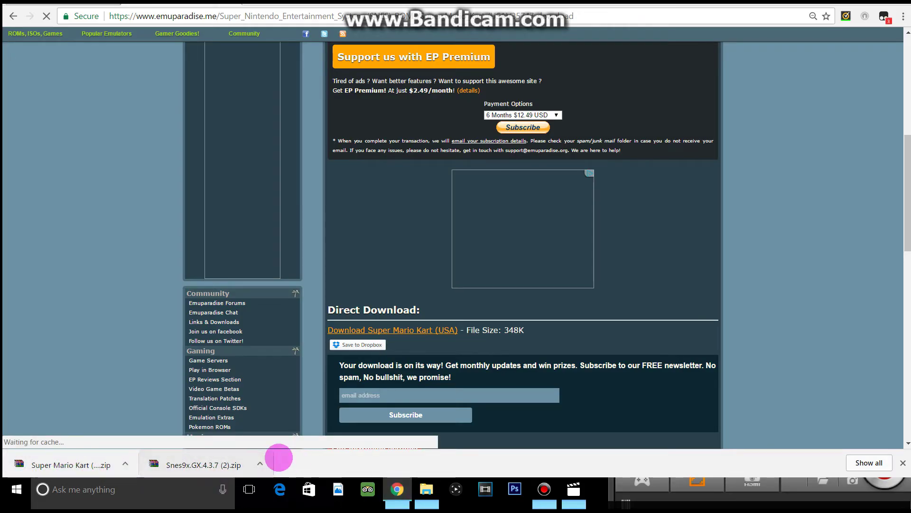
Open the downloaded Snes9x.GX.4.3.7 (2).zip in WinRAR and extract its contents to the root of SD Card (F:).
click(260, 463)
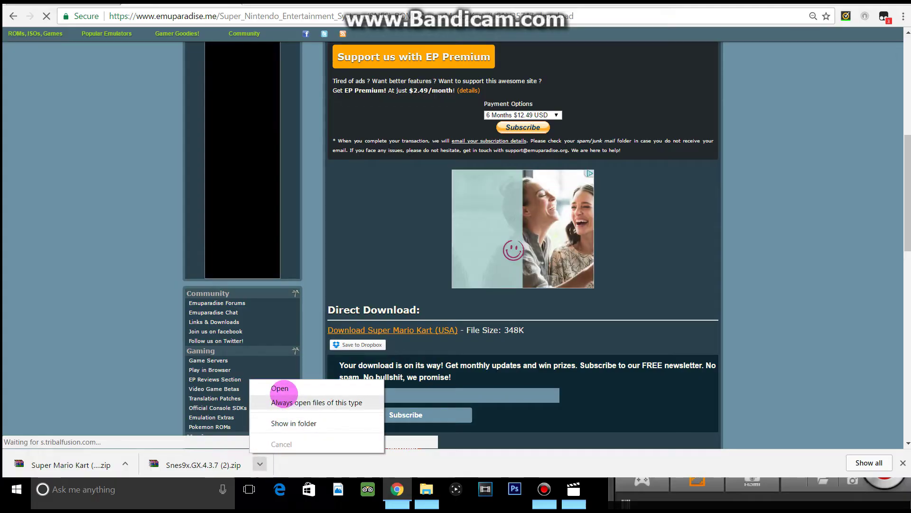
click(280, 389)
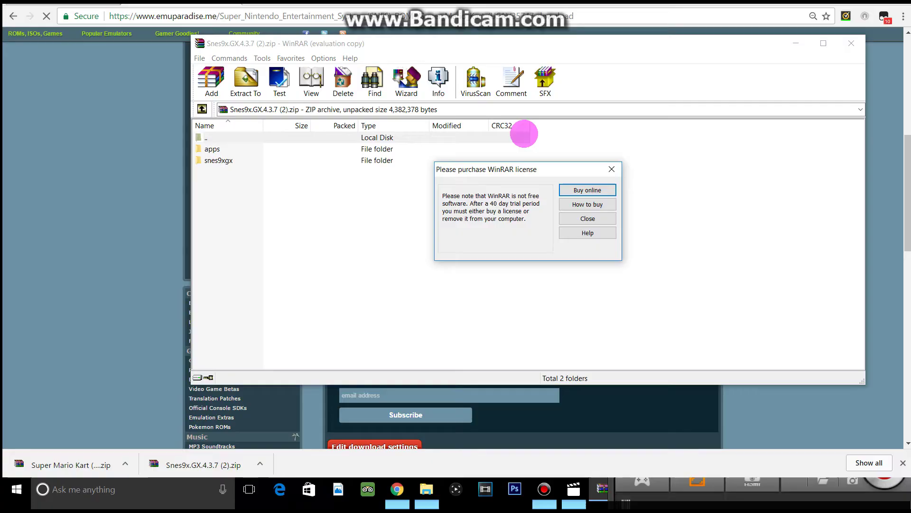
click(612, 169)
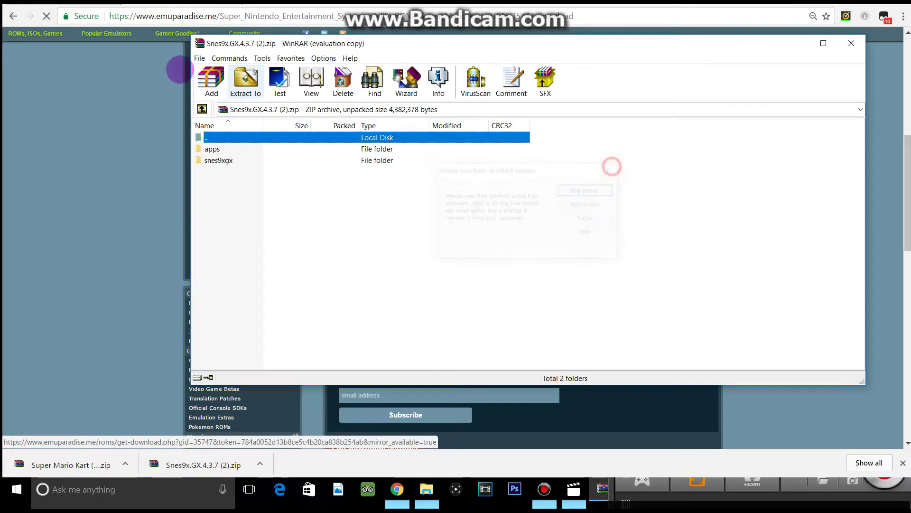
click(243, 80)
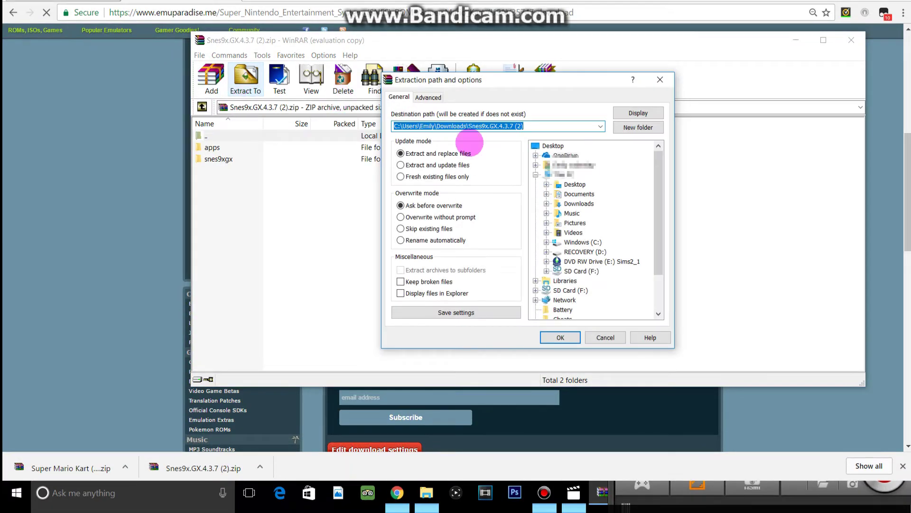
click(576, 271)
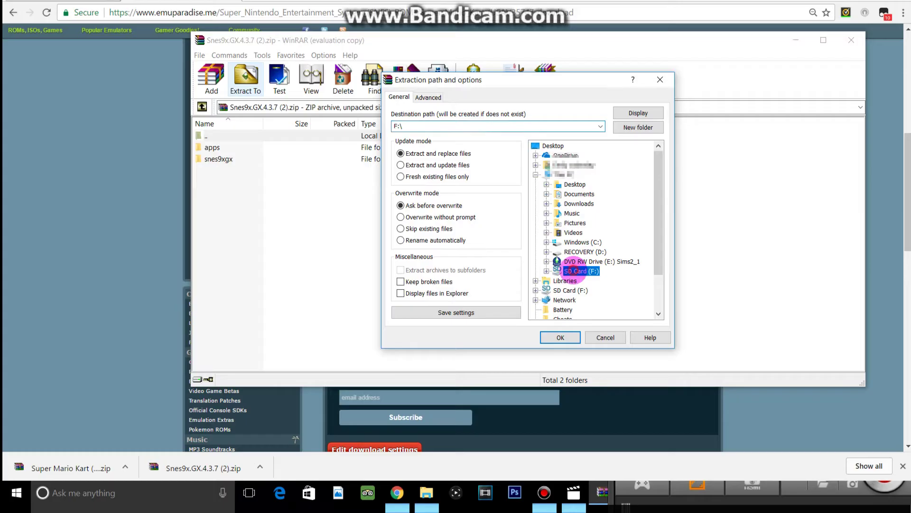
click(554, 342)
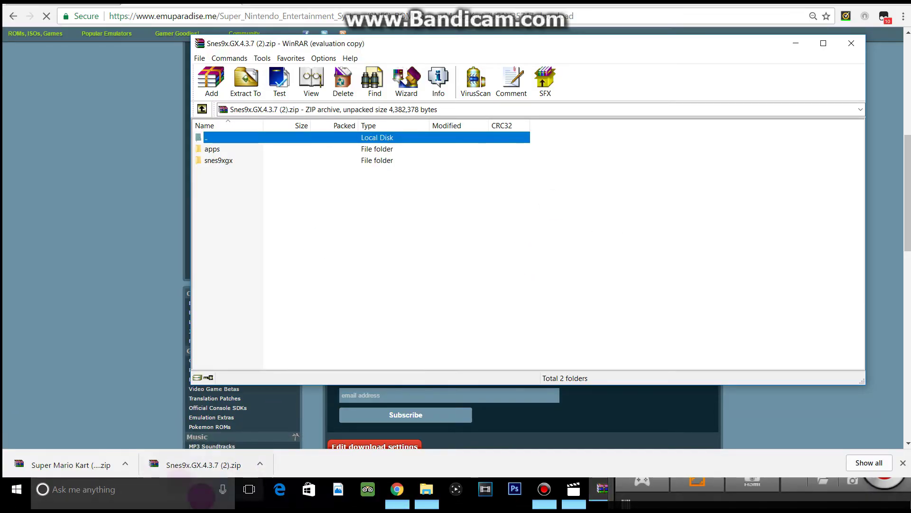
Locate the Super Mario Kart (USA) (2) archive in Downloads and extract it into the snes9xgx roms folder on SD Card (F:).
click(125, 465)
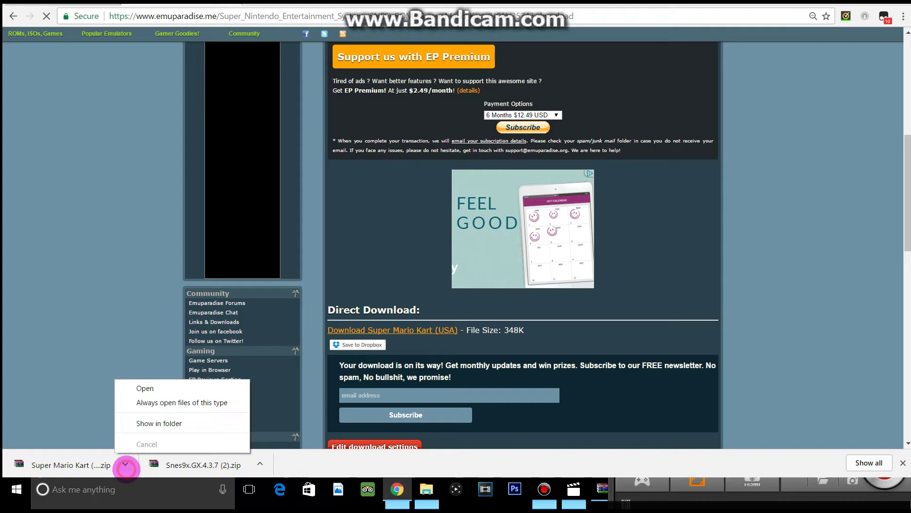
click(162, 424)
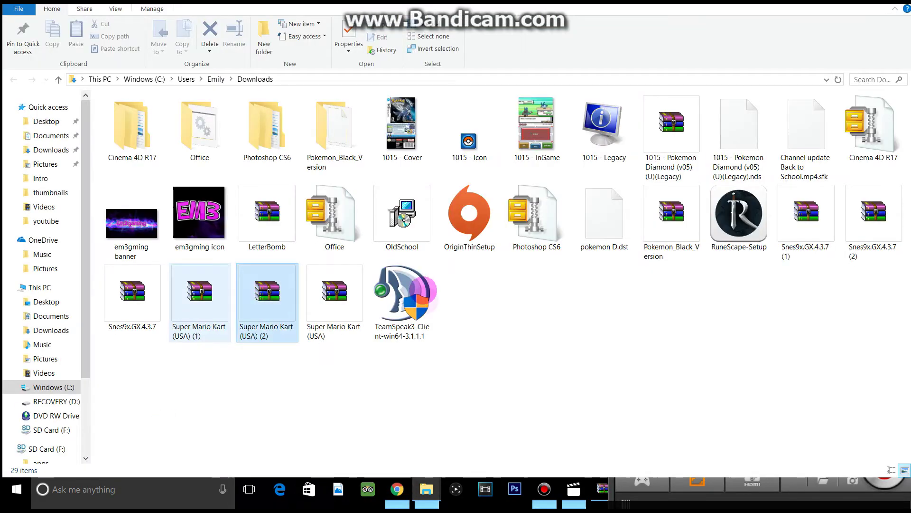
right_click(259, 316)
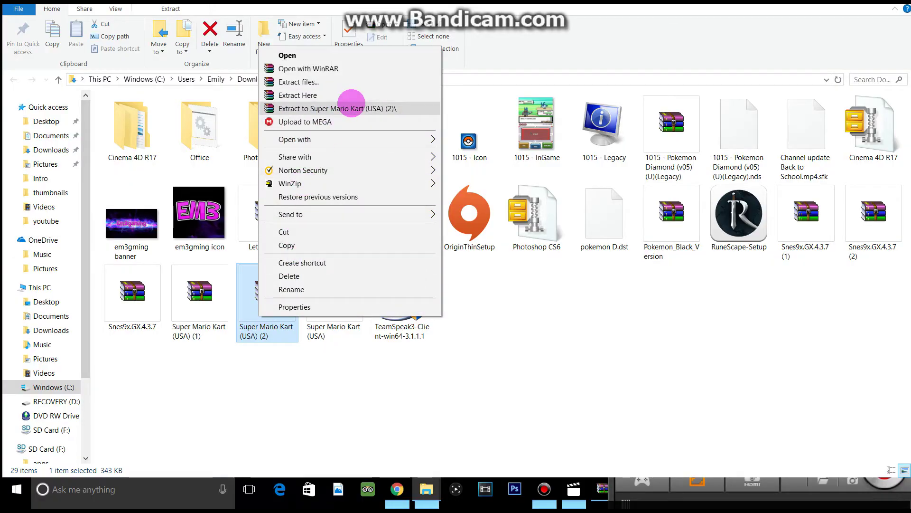
click(339, 83)
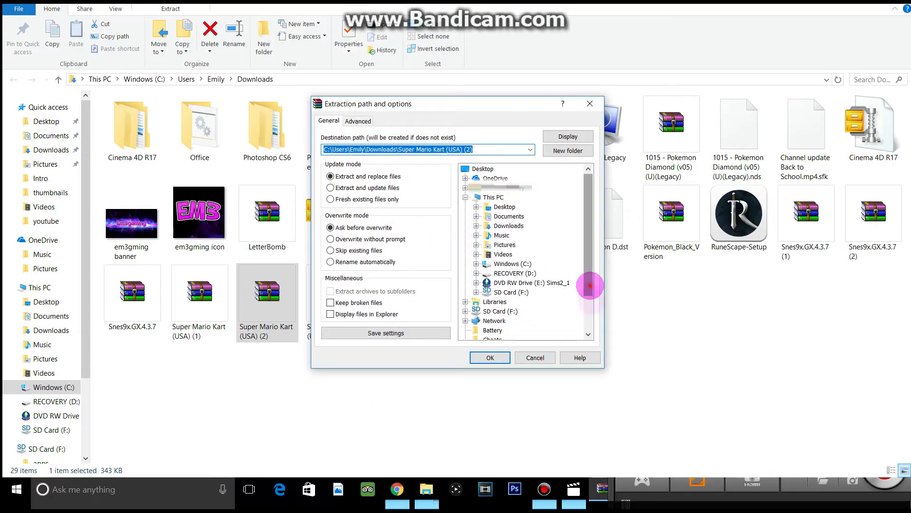
scroll(590, 280, down, 2)
click(499, 264)
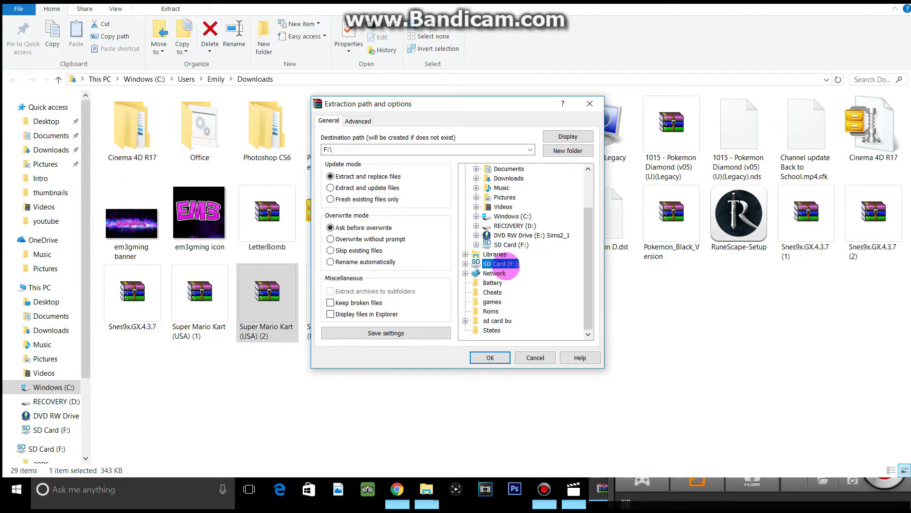
double_click(505, 265)
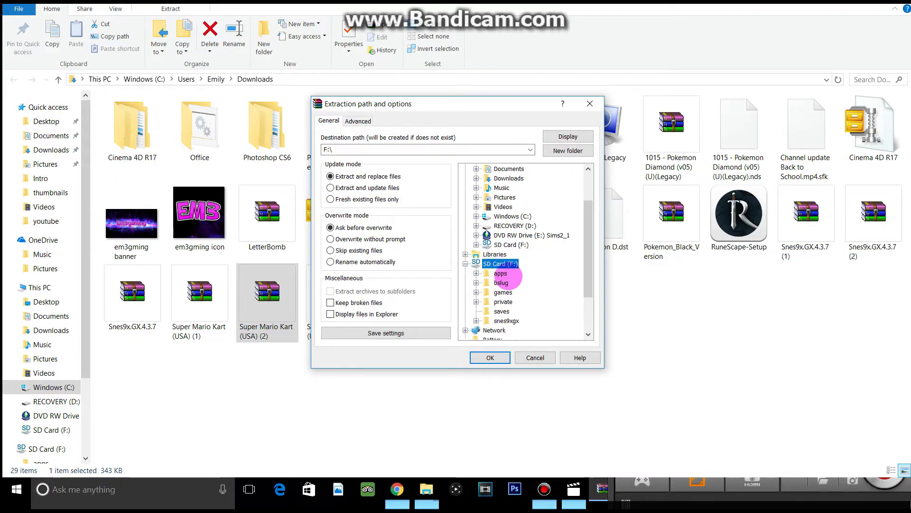
double_click(506, 321)
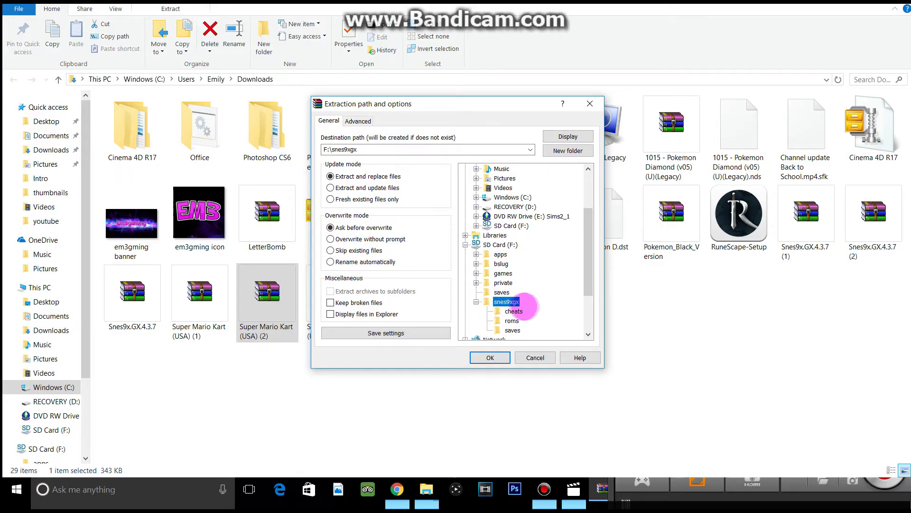
click(489, 357)
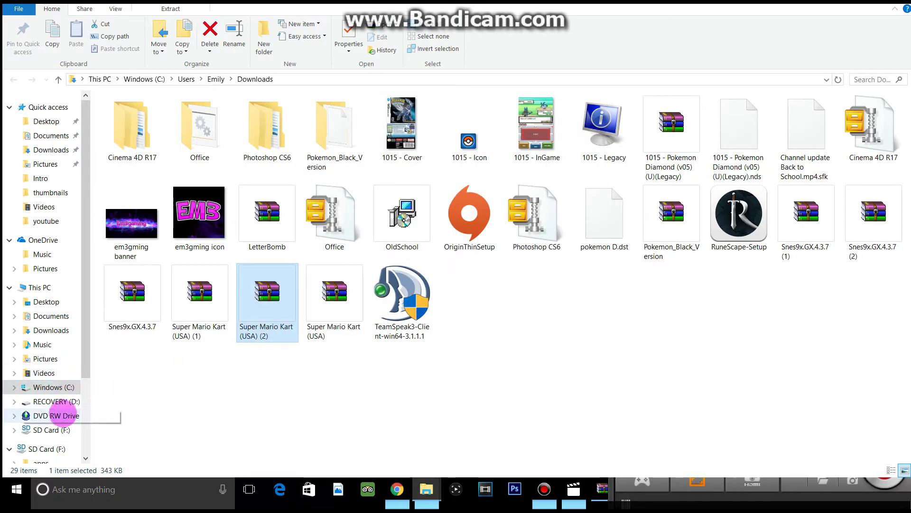
Check the extracted game file in the snes9xgx roms folder on SD Card (F:).
click(53, 429)
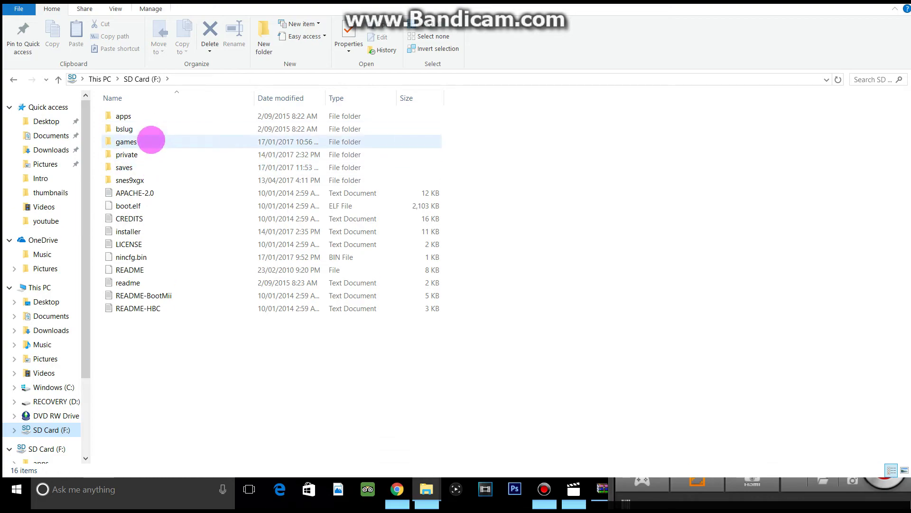
double_click(153, 179)
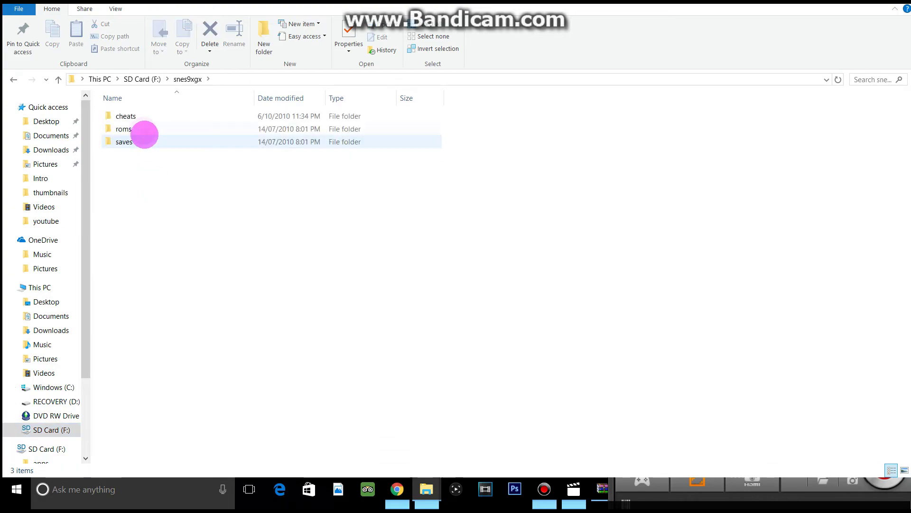
click(143, 130)
double_click(143, 130)
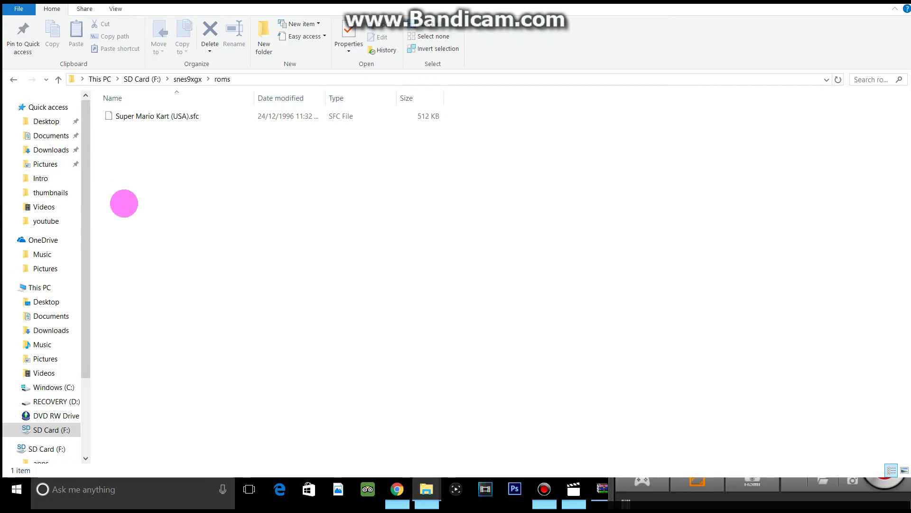
key(alt+Tab)
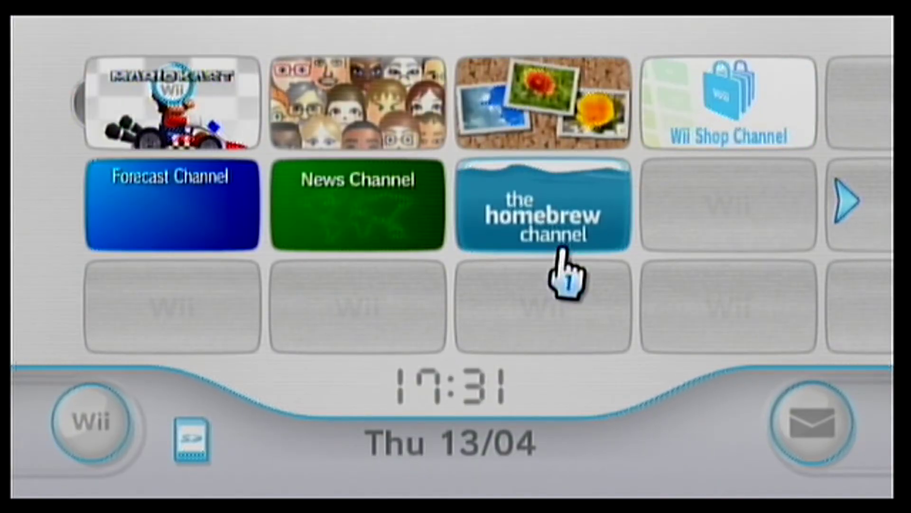
Start the Homebrew Channel on the Wii and load the Snes9x GX emulator.
click(527, 221)
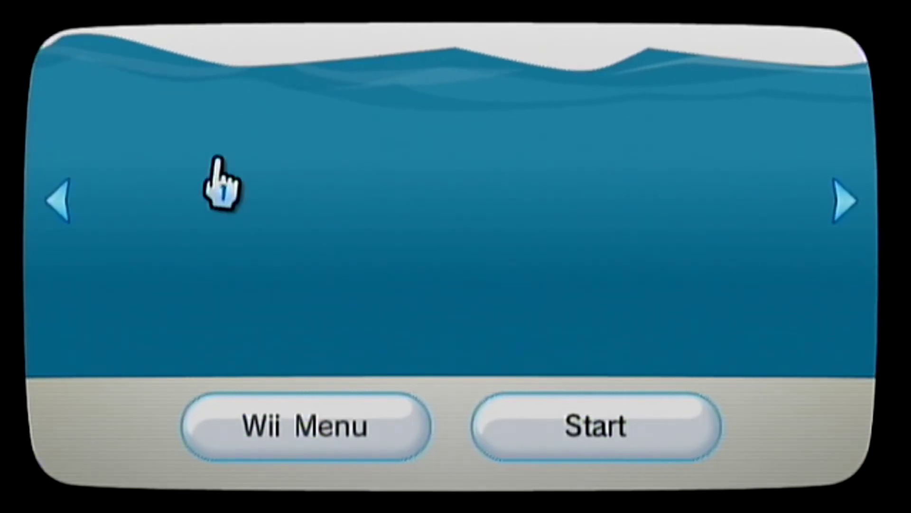
click(527, 451)
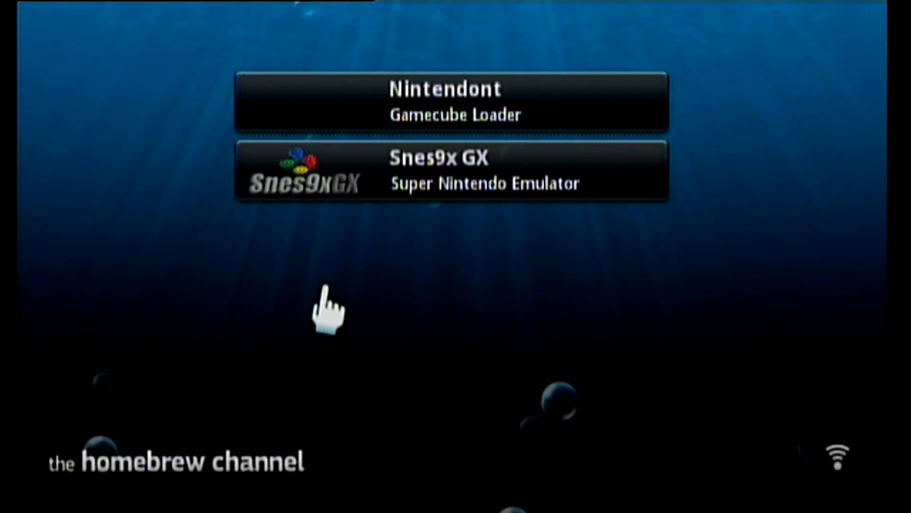
click(441, 157)
click(455, 401)
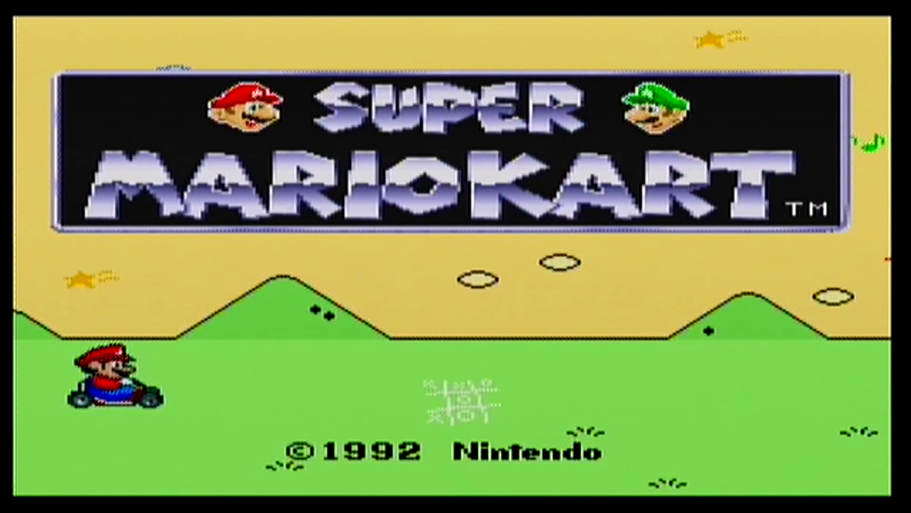
Start Super Mario Kart from its title screen and choose Yoshi as player 1's driver.
key(Return)
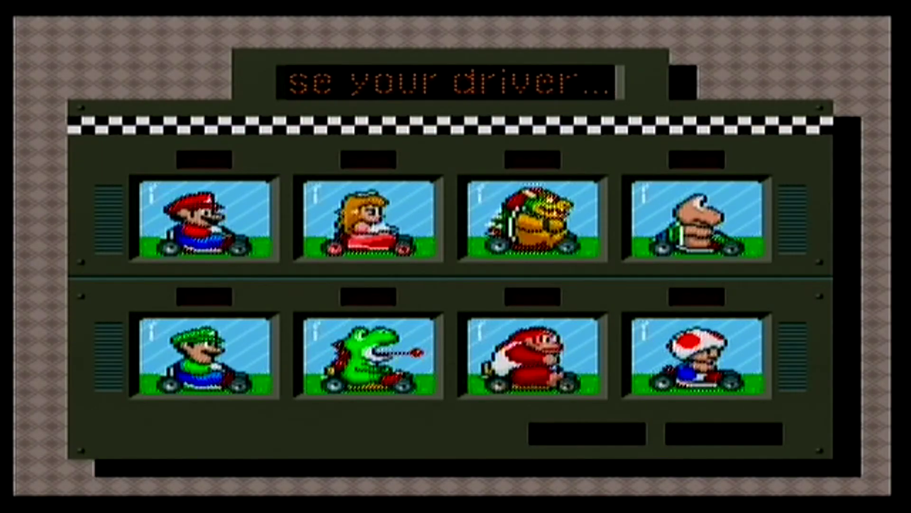
key(Right)
key(Down)
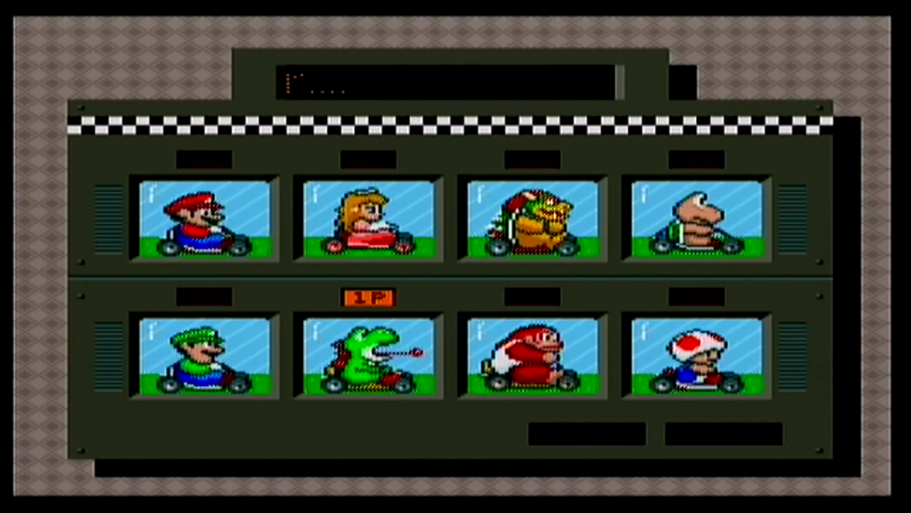
key(Return)
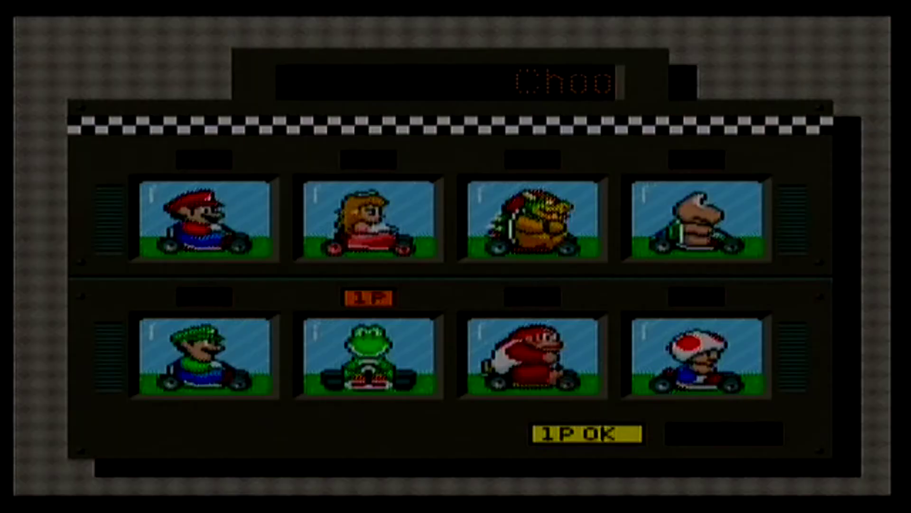